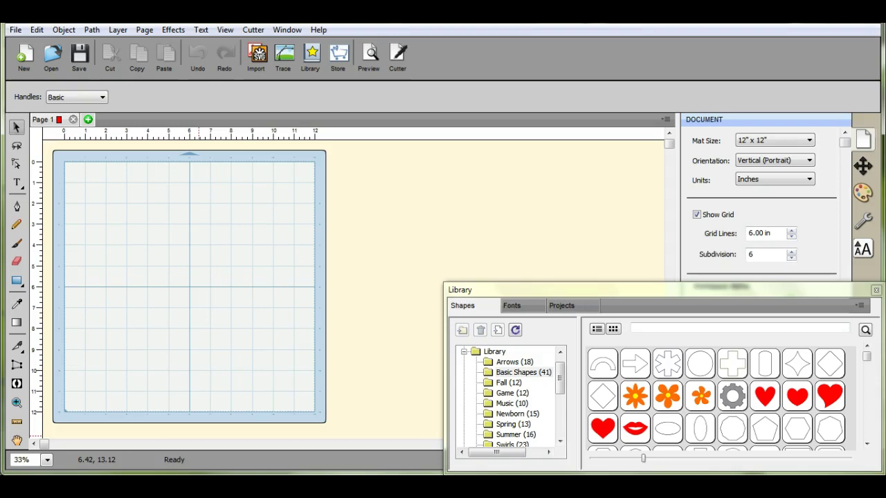
- Load dragonfly.jpg for tracing and crop a thin strip off its top edge
left_click(291, 53)
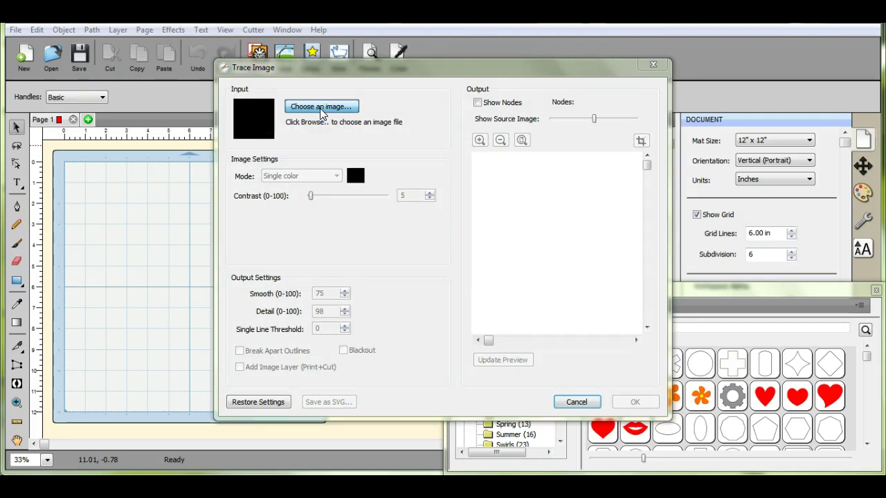
left_click(321, 111)
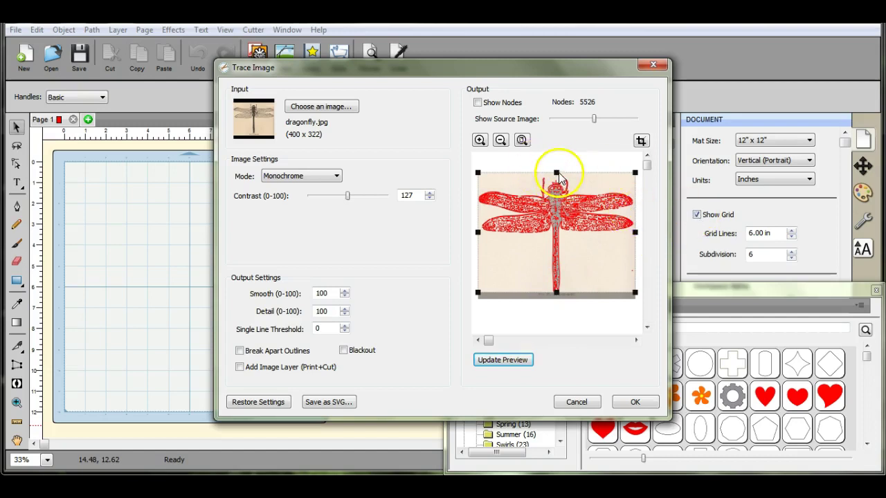
left_click_drag(557, 173, 558, 177)
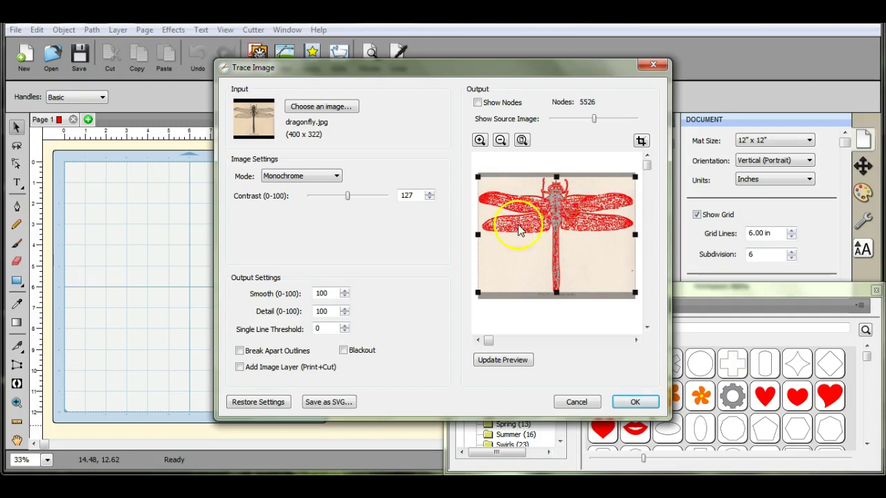
- Try trace contrast values of 133 and then 124, refreshing the preview after each
left_click(430, 194)
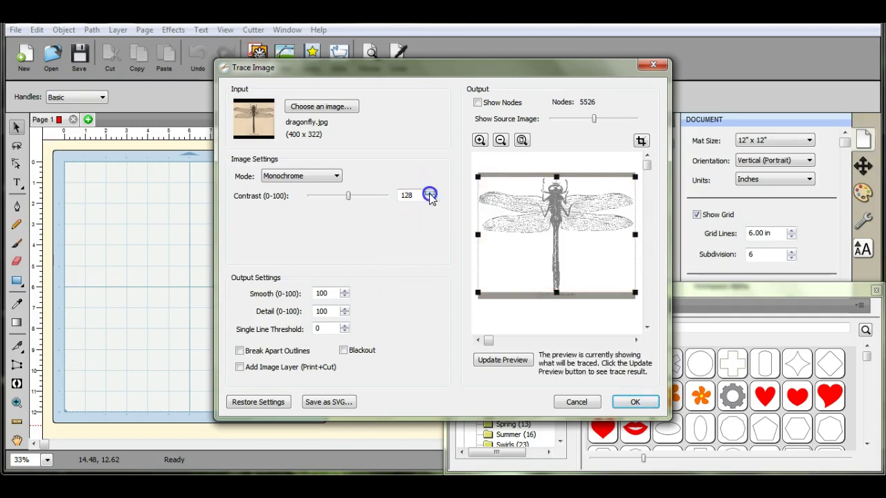
left_click(429, 194)
left_click(429, 193)
left_click(429, 193)
left_click(429, 193)
left_click(430, 193)
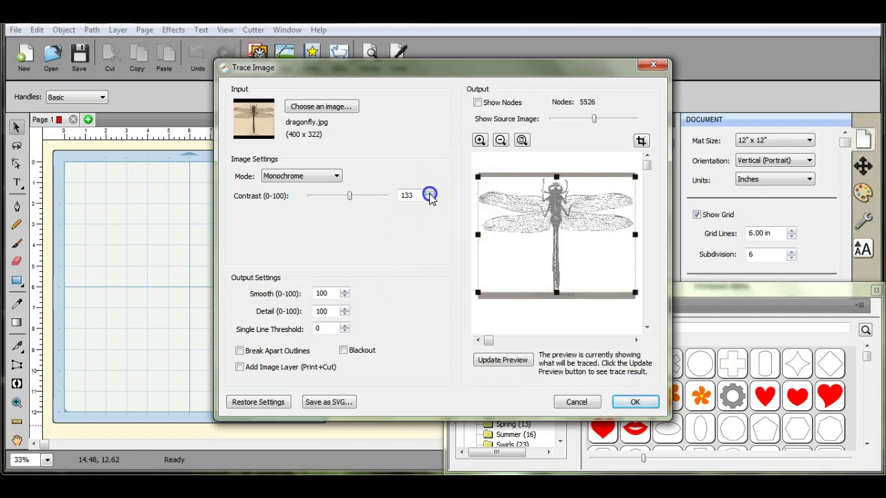
left_click(505, 360)
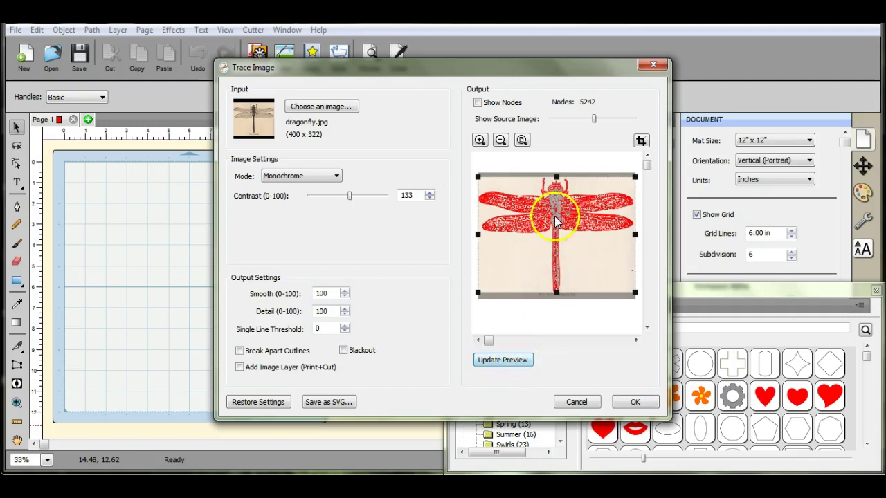
left_click(430, 199)
left_click(429, 199)
left_click(430, 199)
left_click(429, 199)
left_click(430, 199)
left_click(429, 198)
left_click(429, 199)
left_click(429, 199)
left_click(429, 198)
left_click(511, 361)
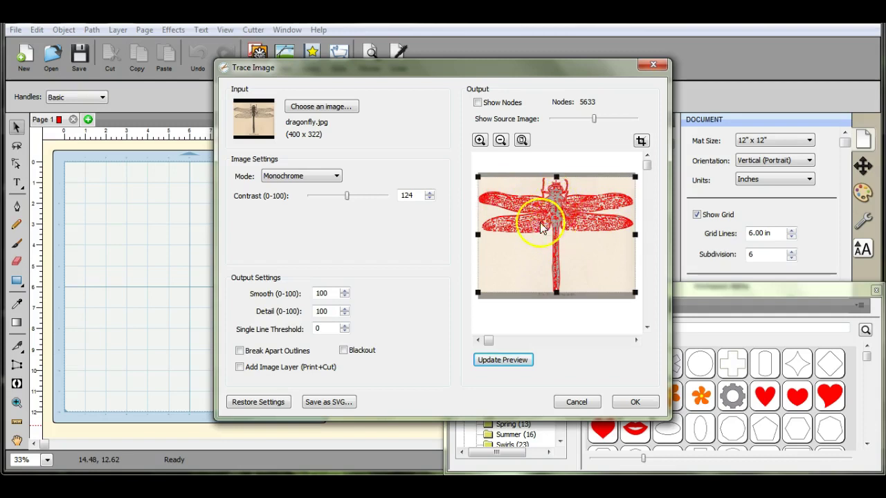
- Step the trace contrast down through 121, 118 and 114, previewing each setting
left_click(428, 198)
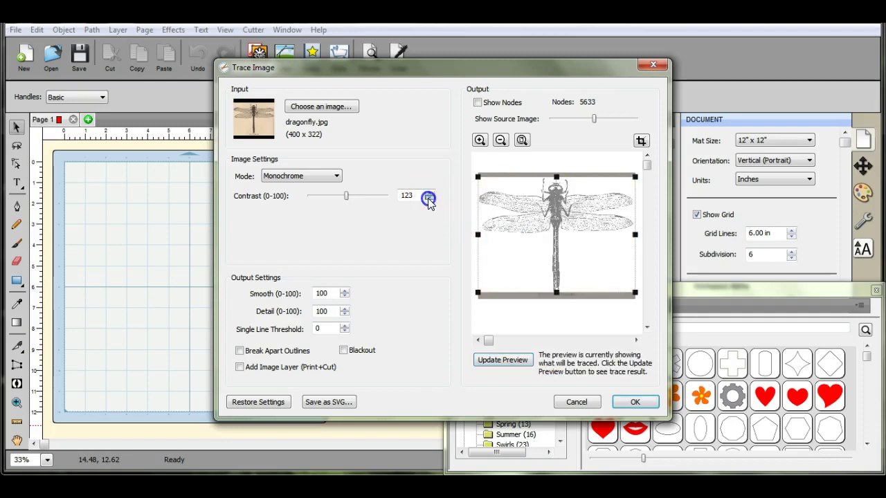
left_click(429, 198)
left_click(428, 199)
left_click(510, 357)
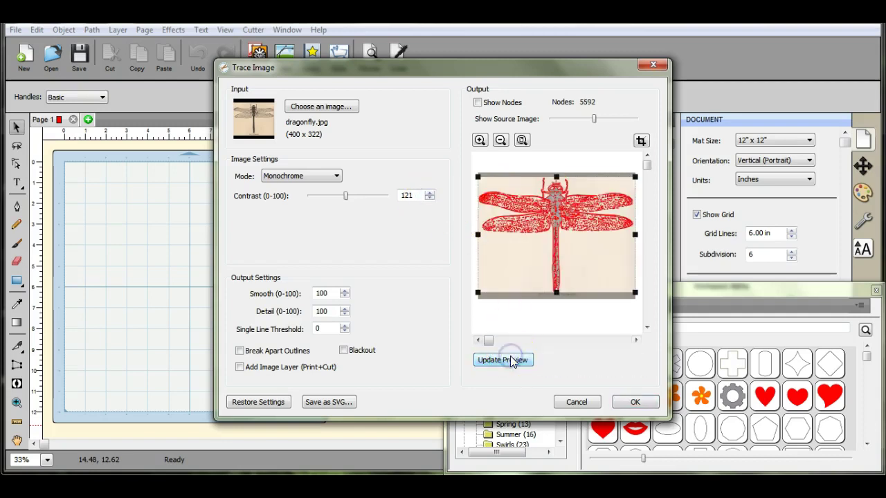
left_click(428, 199)
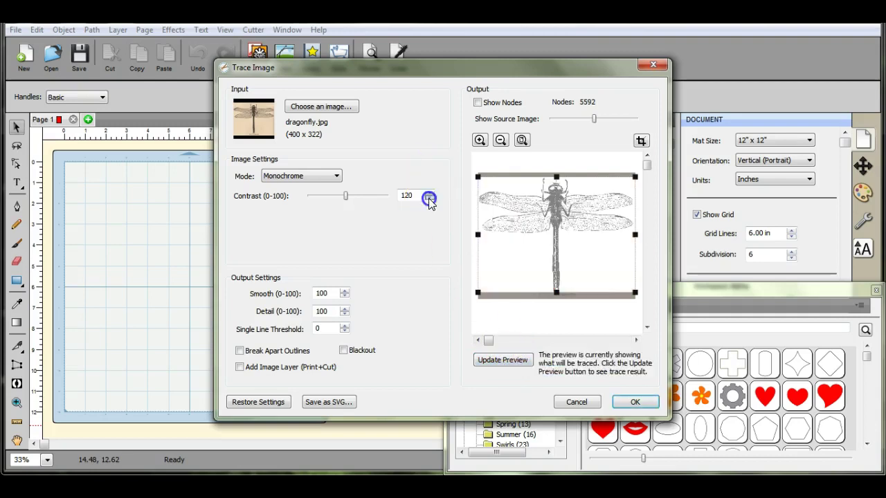
left_click(428, 198)
left_click(428, 198)
left_click(512, 360)
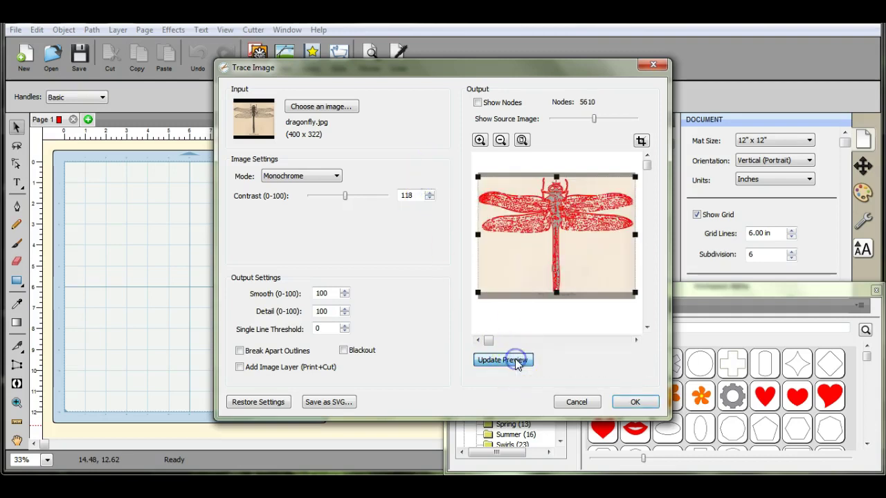
left_click(428, 199)
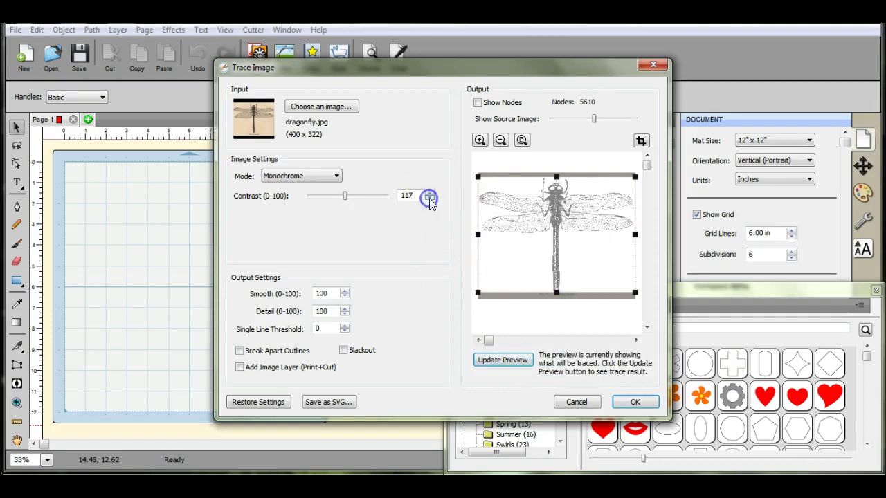
left_click(428, 199)
left_click(428, 199)
left_click(428, 200)
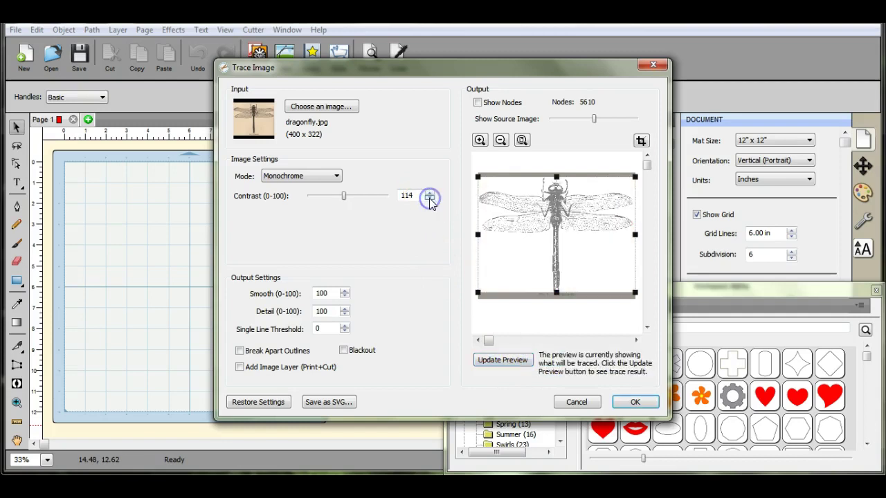
left_click(504, 362)
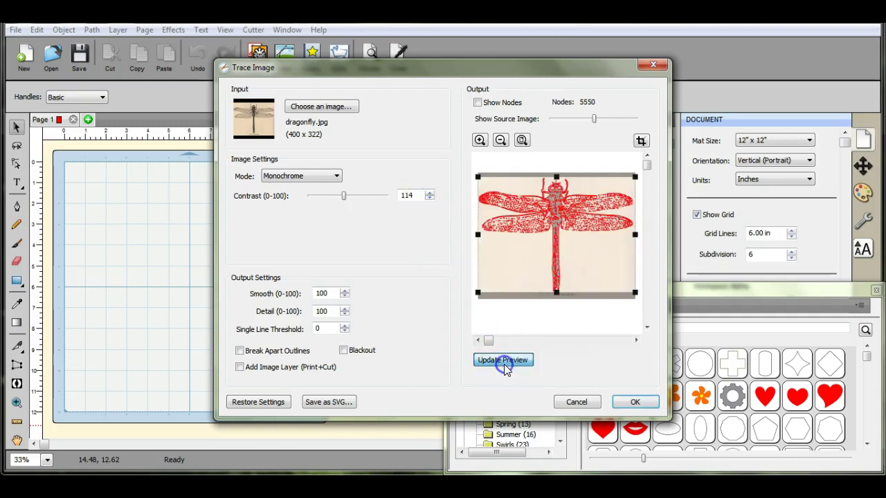
- Drop the contrast to 109, settle on 111, and accept the trace onto the mat
left_click(429, 198)
left_click(429, 199)
left_click(428, 198)
left_click(428, 199)
left_click(428, 198)
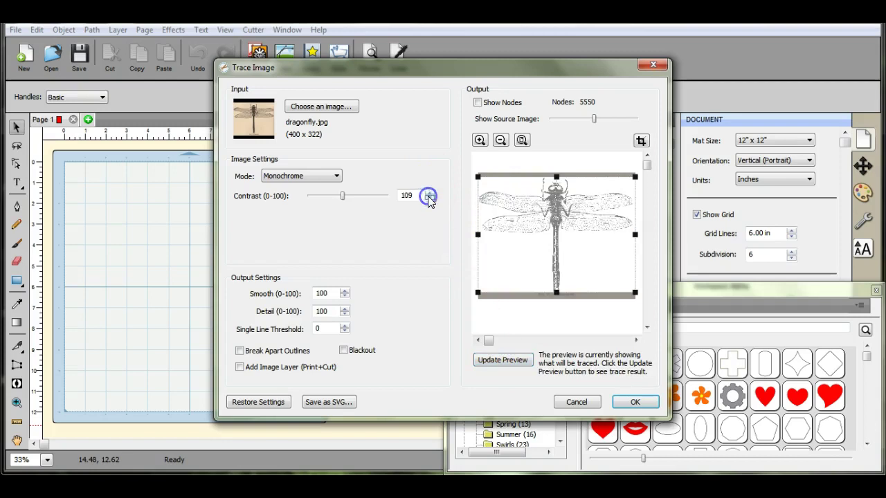
left_click(506, 361)
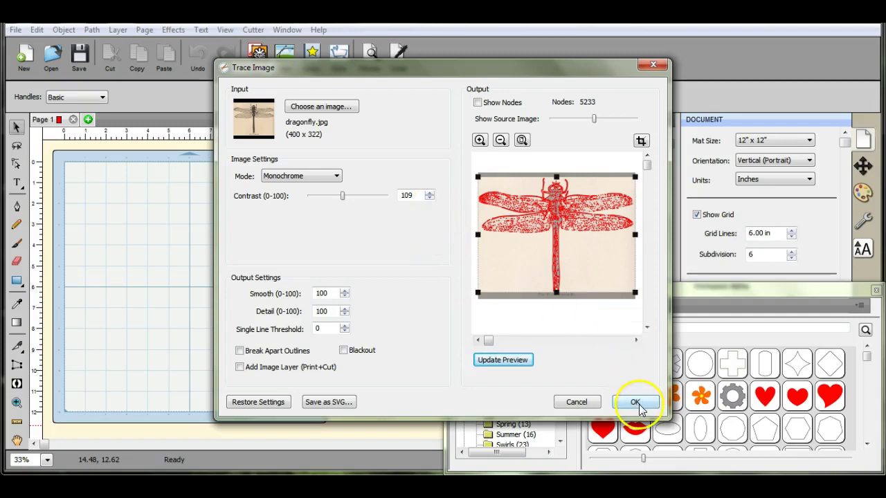
left_click(429, 193)
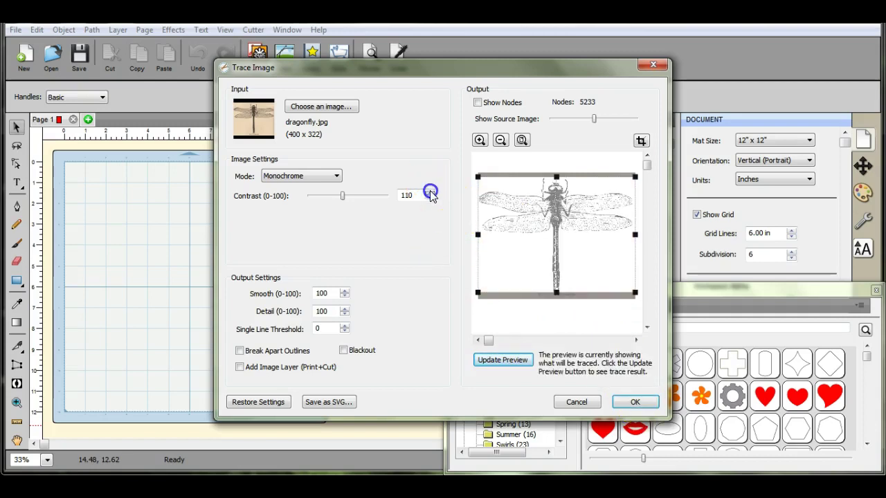
left_click(429, 193)
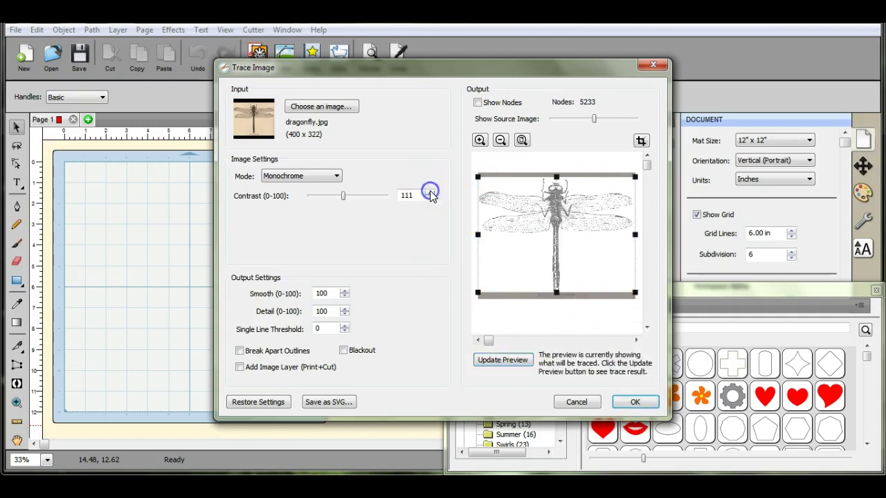
left_click(512, 365)
left_click(635, 401)
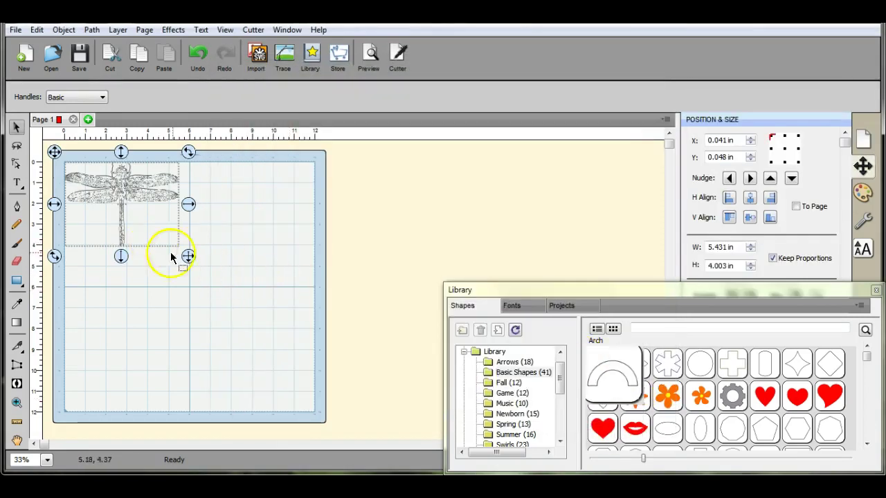
- Scale the traced dragonfly up to fill most of the mat
left_click(192, 259)
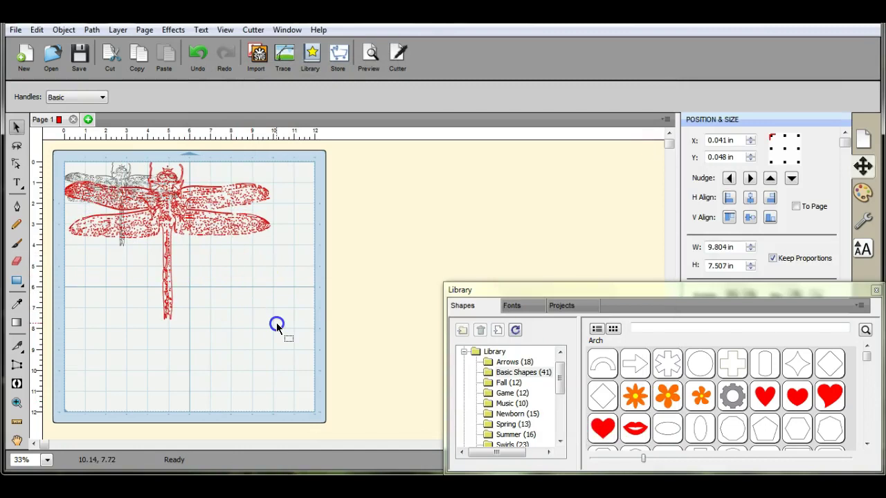
left_click_drag(277, 326, 317, 362)
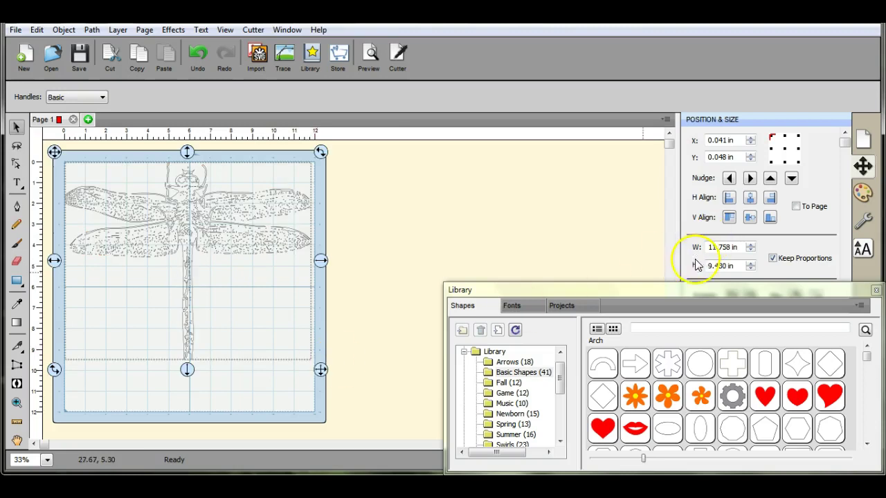
left_click_drag(681, 291, 579, 443)
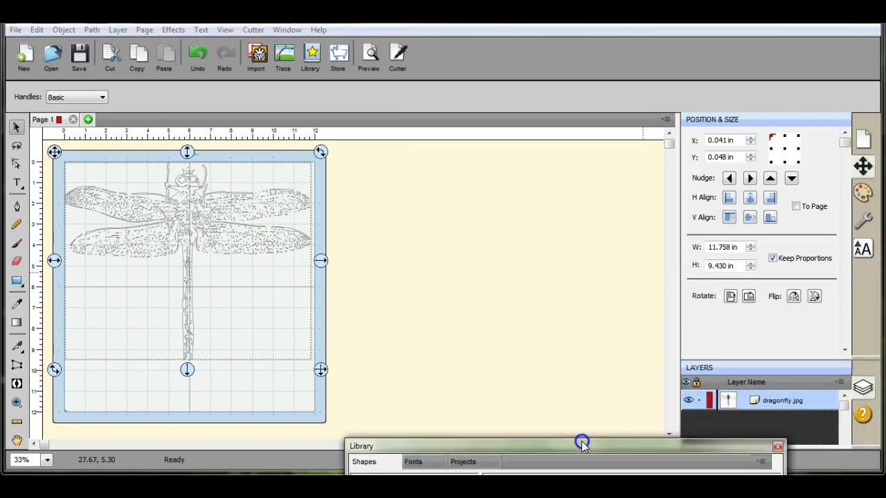
- Display the dragonfly as a filled shape instead of outlines and reselect it
left_click(871, 147)
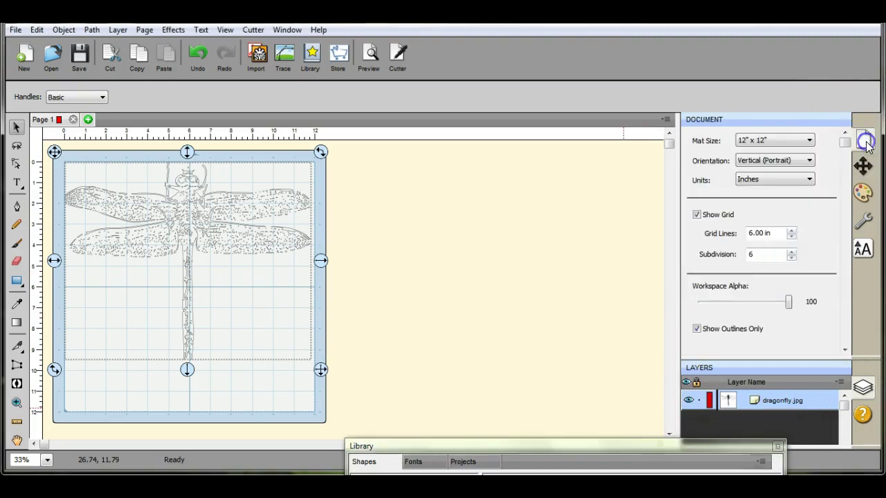
left_click(697, 329)
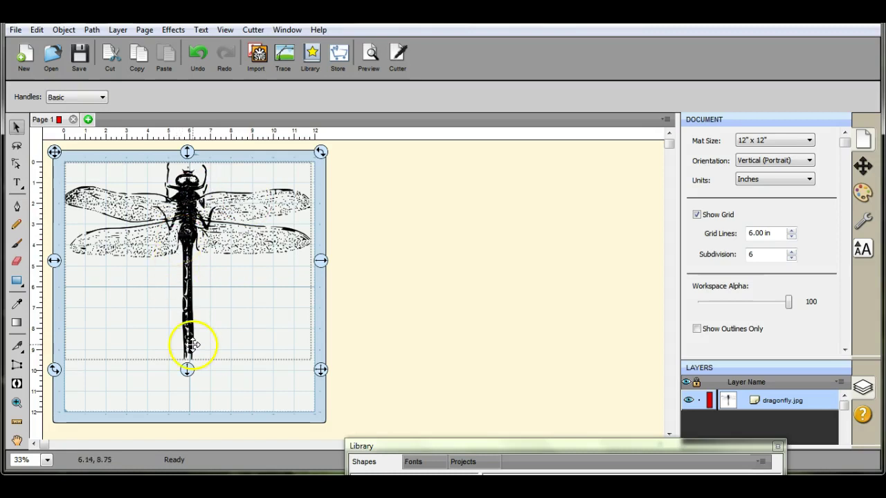
left_click(187, 380)
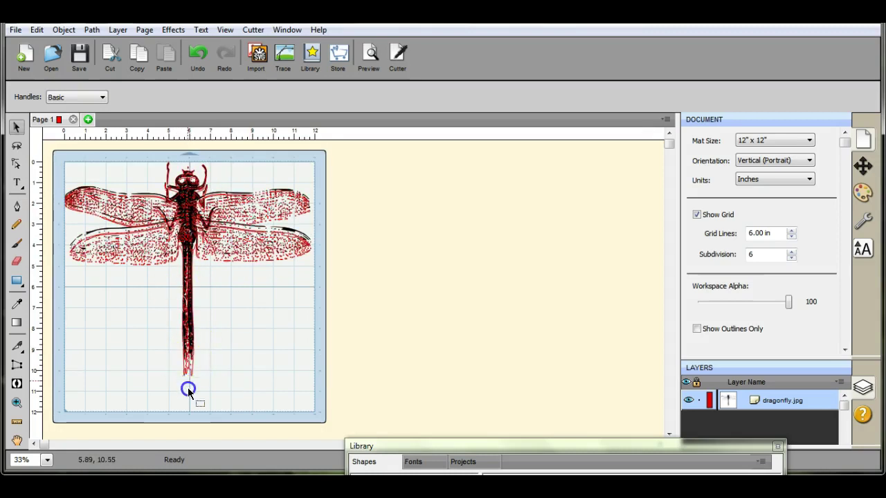
left_click(187, 392)
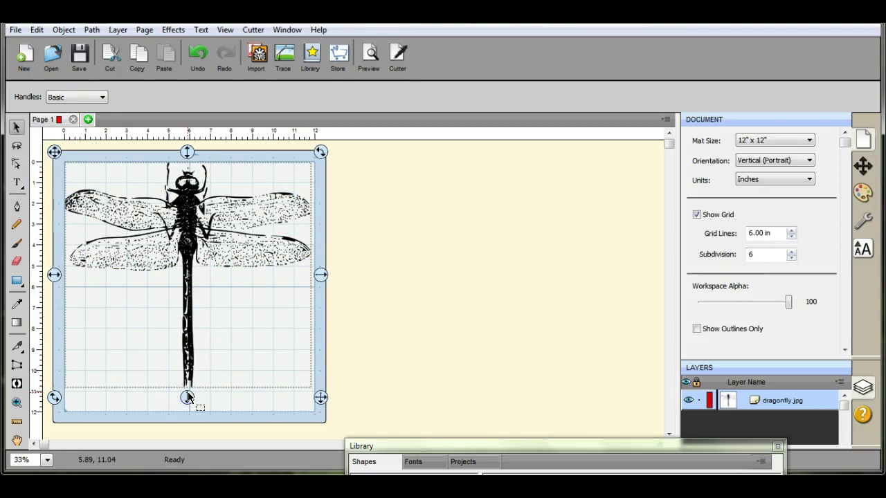
left_click(183, 256)
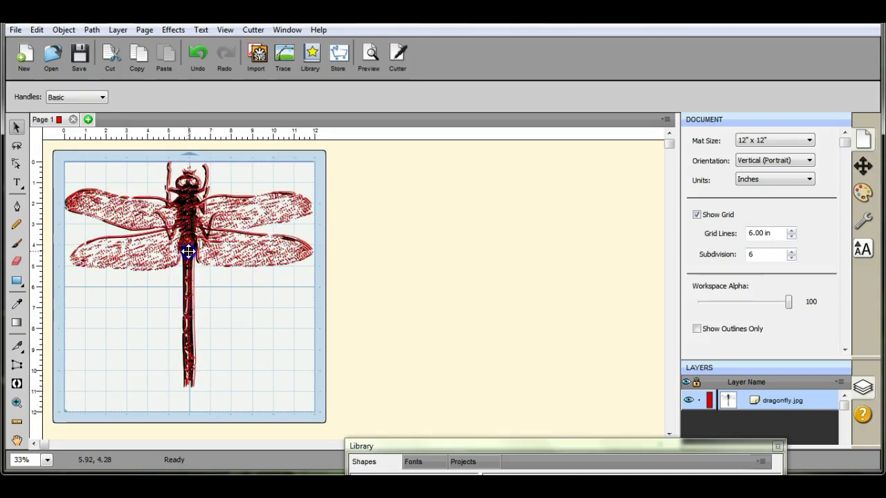
left_click(188, 252)
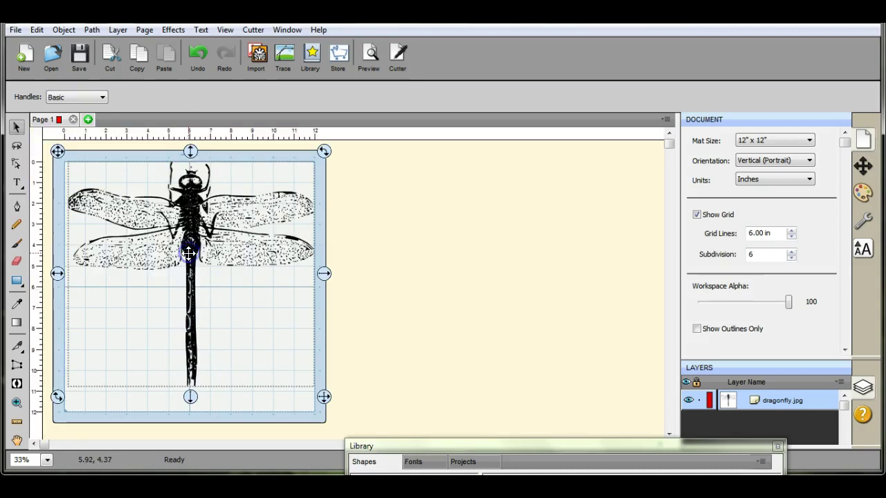
left_click(188, 225)
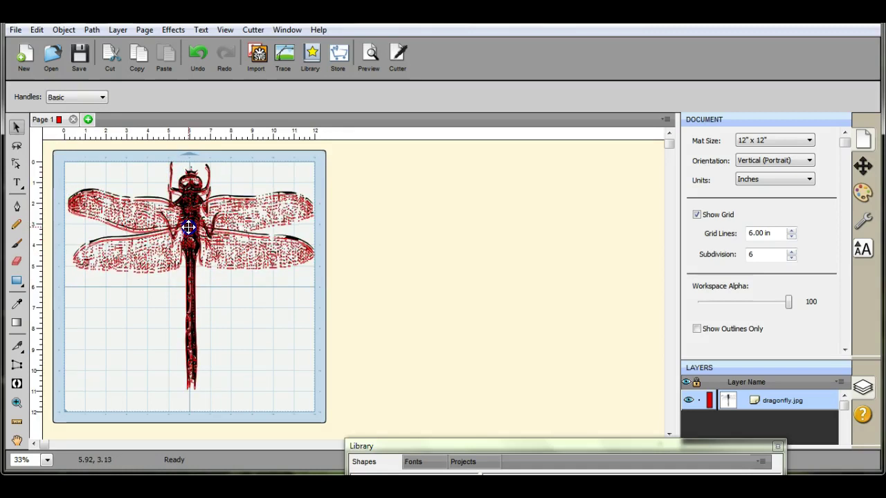
left_click(189, 226)
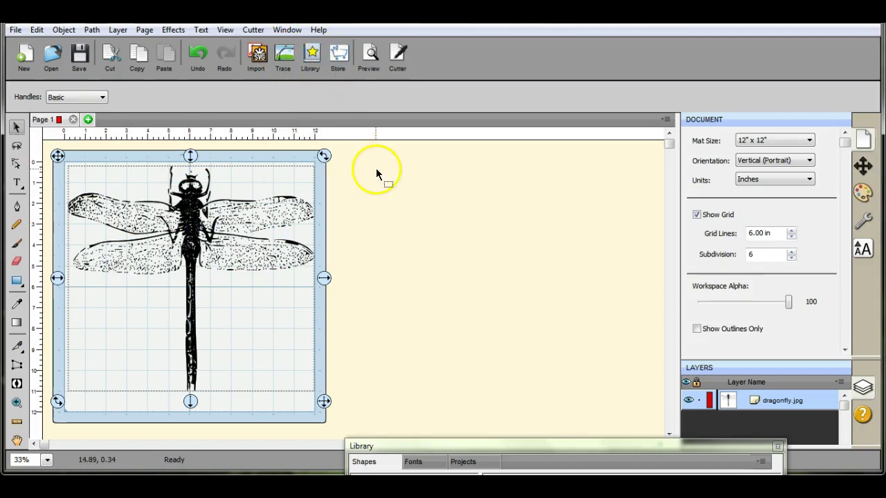
- Nudge the dragonfly slightly on the mat
left_click_drag(201, 237, 200, 237)
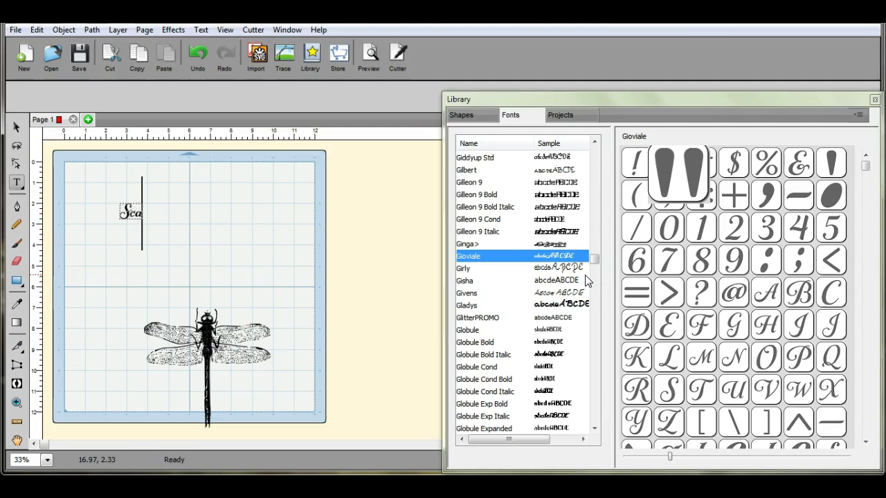
- Finish typing 'NCut.Canvas, and SCAL help' and drag the text left across the upper mat
type("NCut")
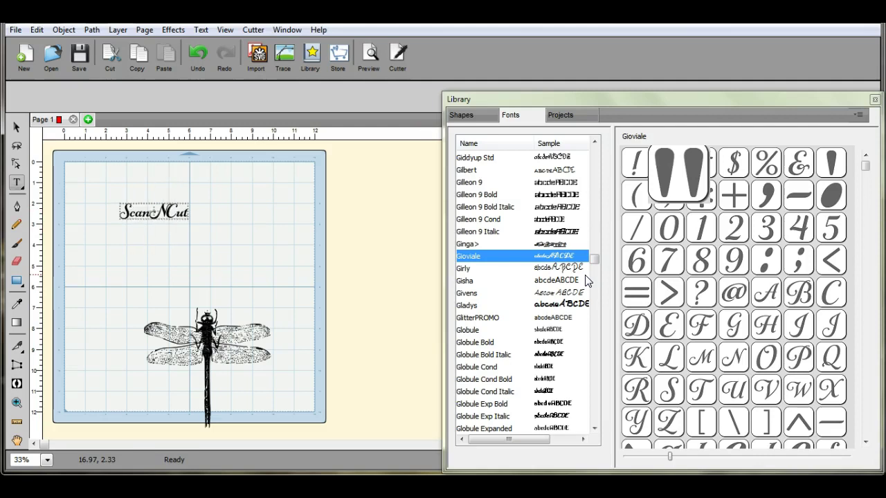
type(".Canvas, and SCAL")
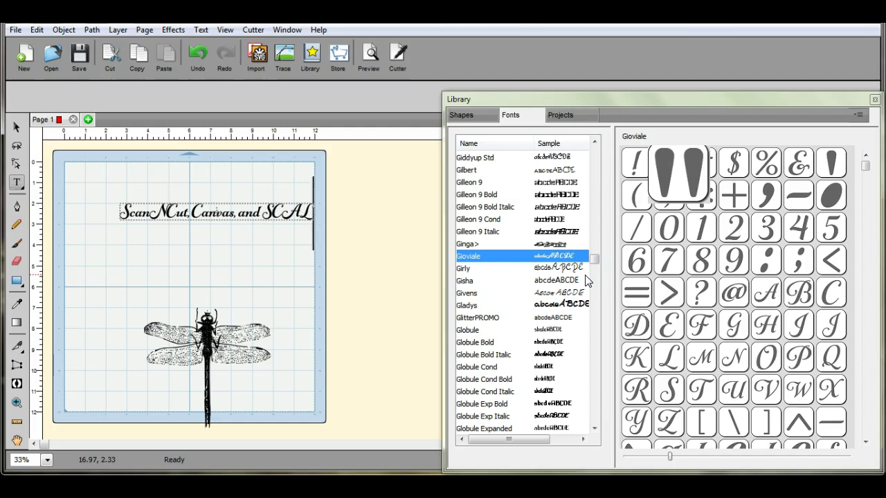
type(" help")
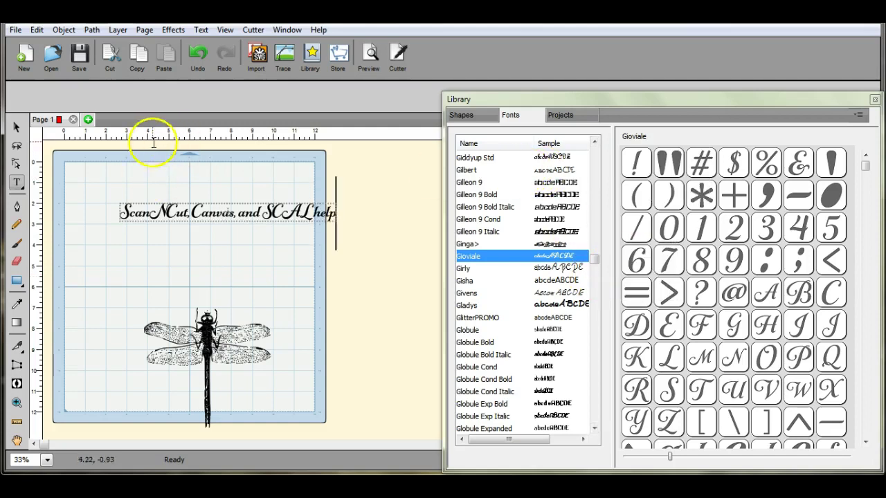
left_click(16, 127)
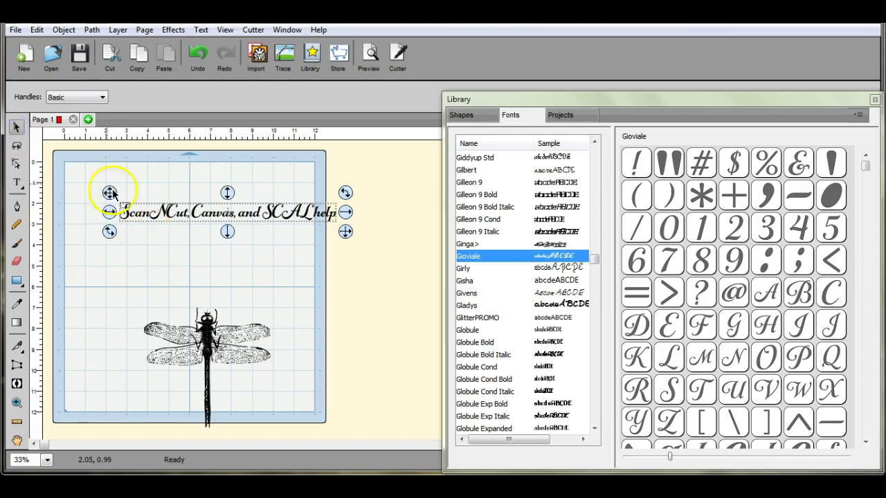
left_click(109, 195)
left_click_drag(109, 194, 67, 224)
- Move the text off the mat to the right and the dragonfly toward the top-left
left_click_drag(647, 92, 558, 456)
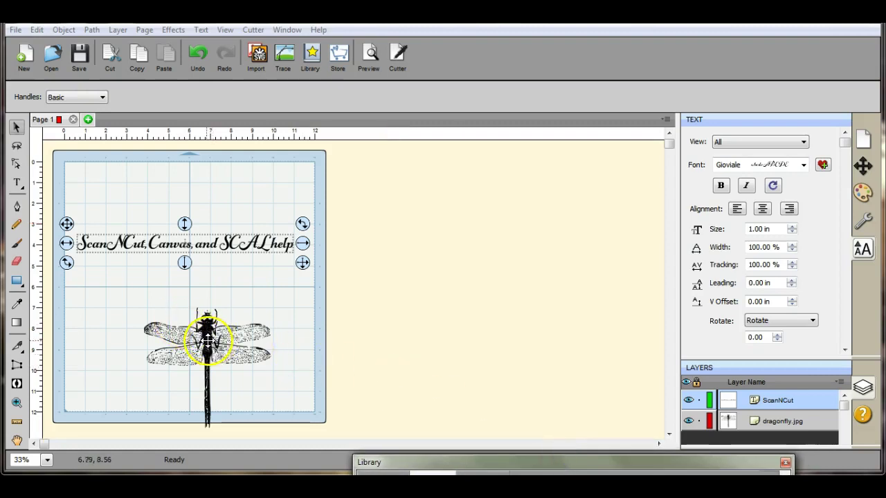
left_click_drag(66, 223, 399, 216)
left_click_drag(206, 353, 133, 207)
- Enlarge the dragonfly to nearly fill the mat and reposition it
left_click_drag(209, 296, 323, 424)
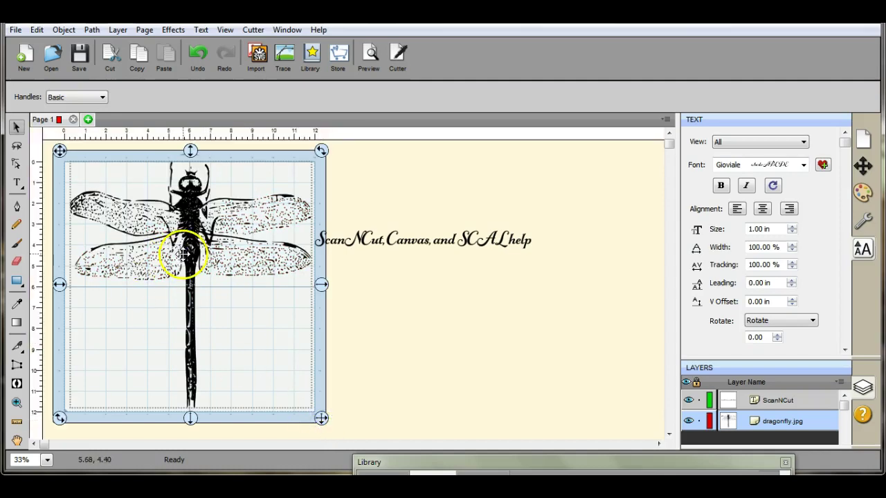
left_click_drag(188, 253, 188, 255)
left_click(211, 261)
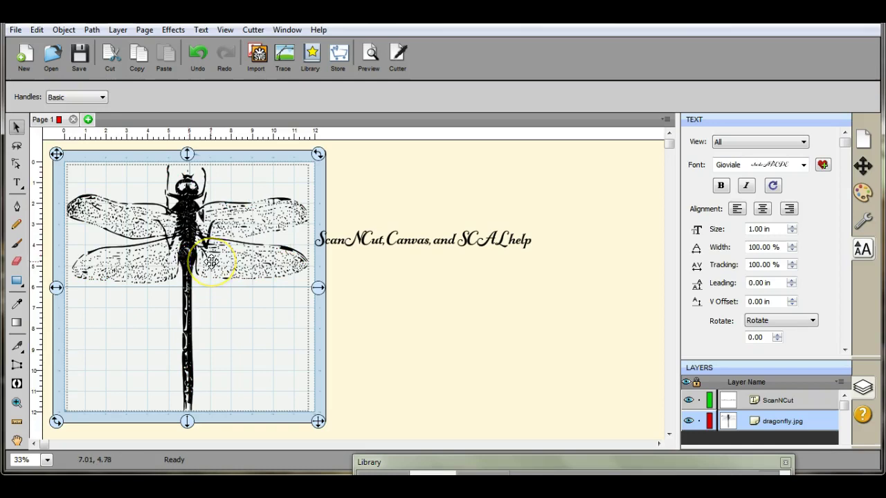
left_click(323, 290)
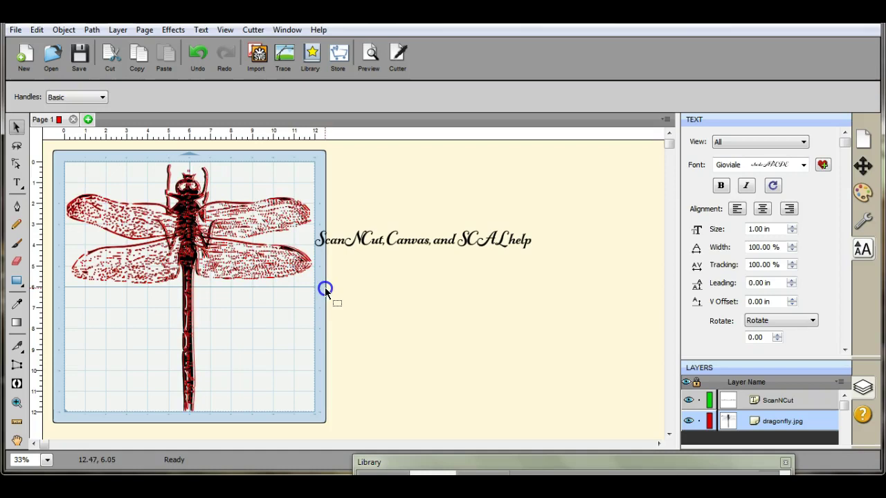
left_click(326, 288)
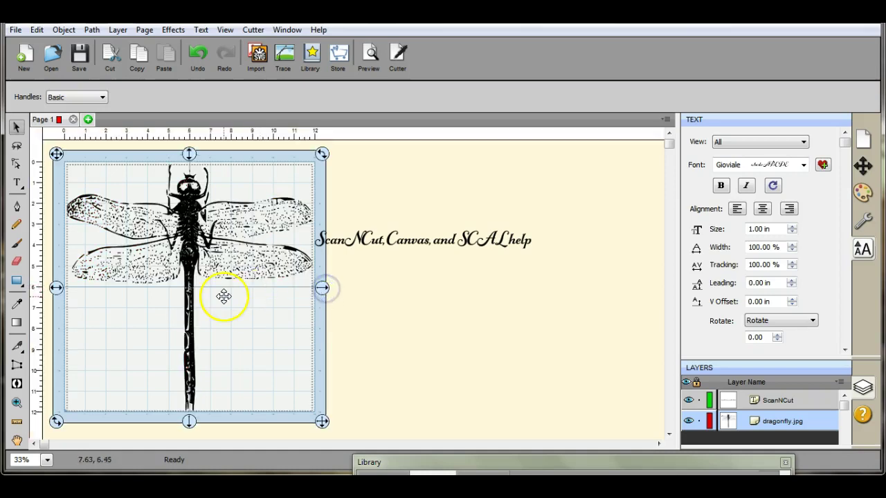
left_click(191, 420)
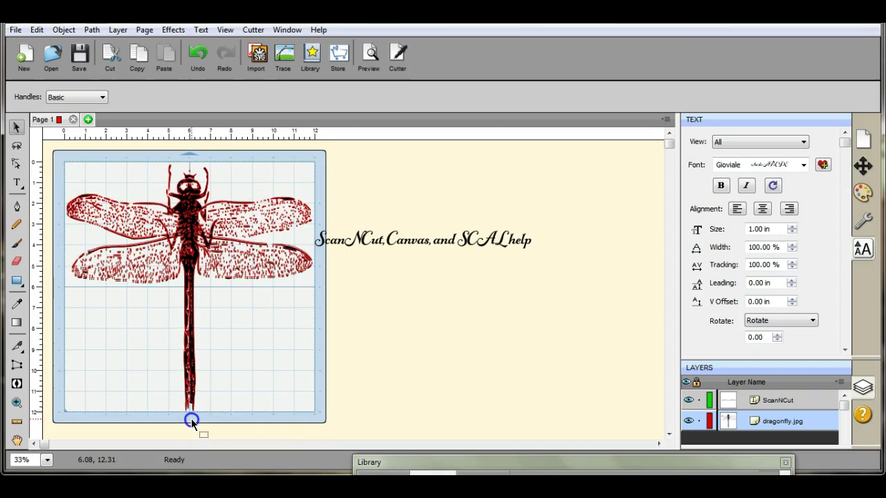
left_click(191, 421)
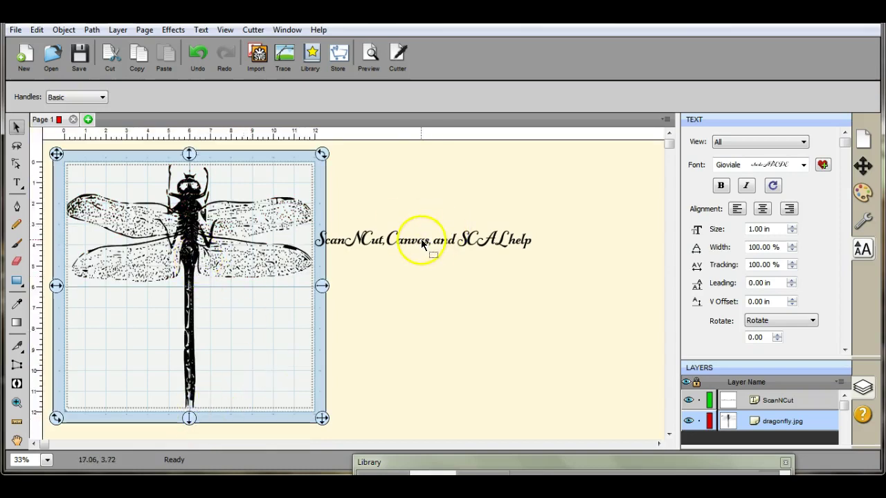
- Place the ScanNCut text across the dragonfly's wings and stretch it wider and taller
left_click(361, 241)
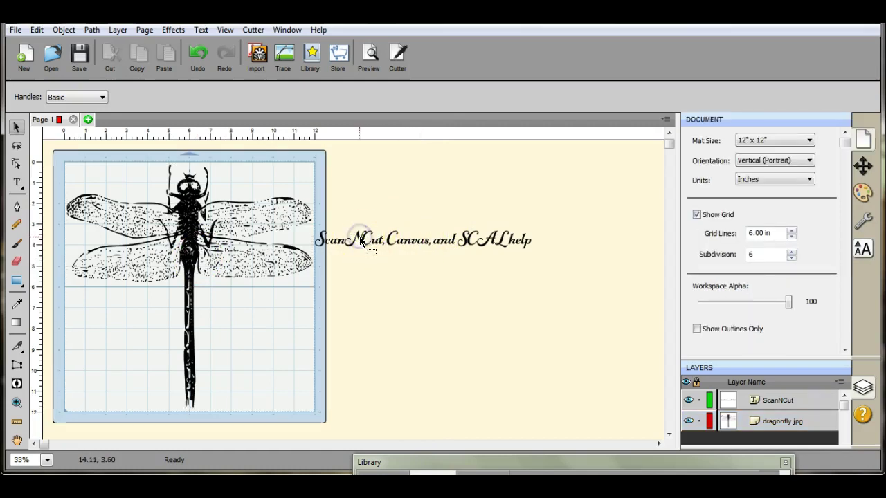
left_click(357, 237)
left_click(302, 221)
left_click_drag(304, 221, 63, 201)
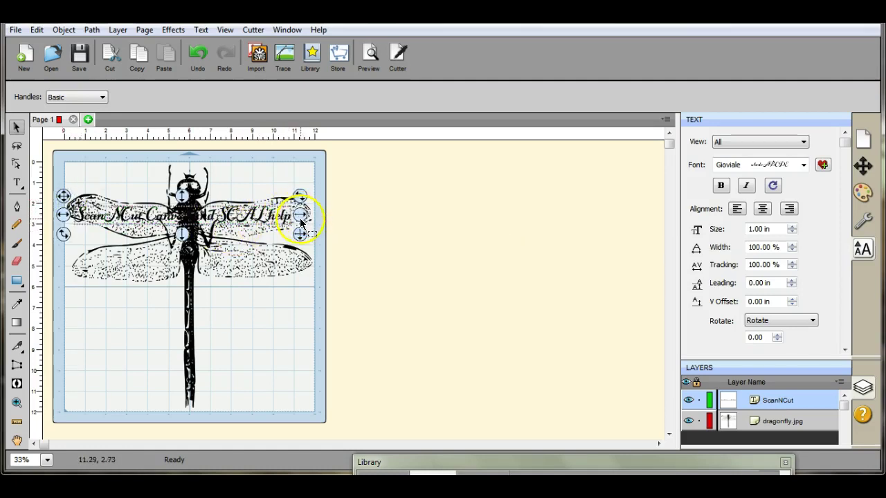
left_click_drag(300, 220, 317, 217)
left_click_drag(191, 237, 191, 280)
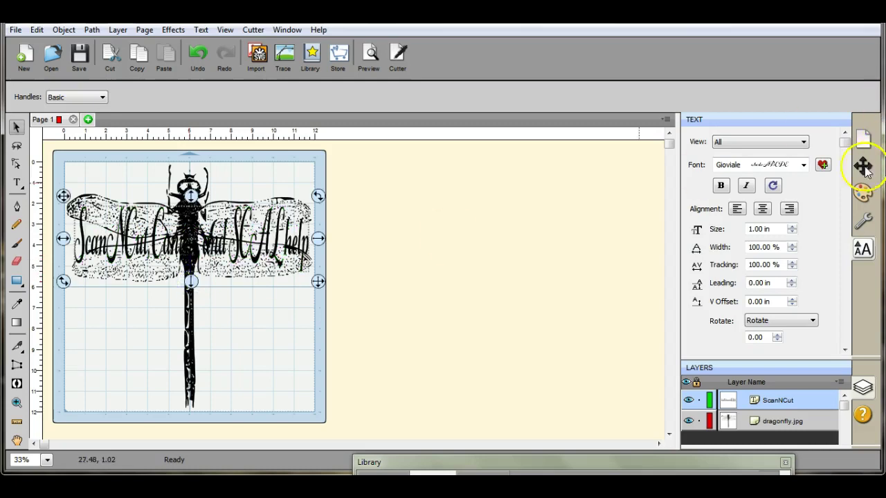
- Give the script text a pink fill and a pink outline
left_click(863, 193)
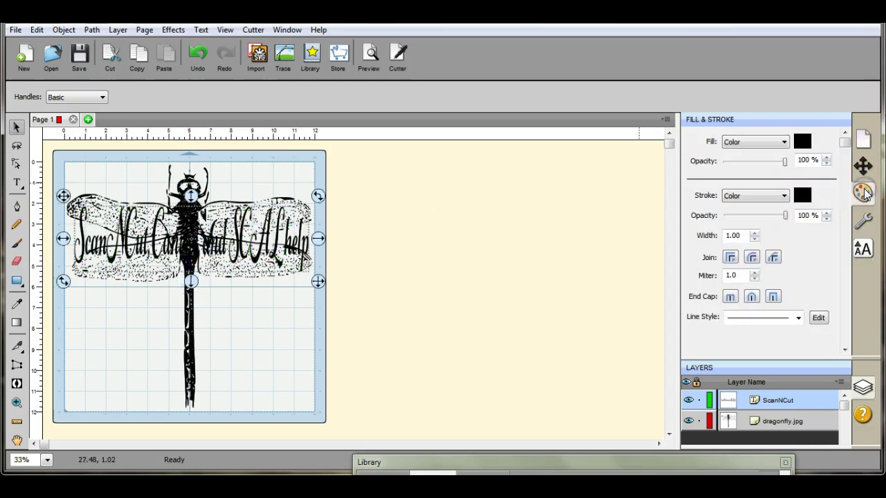
left_click(802, 142)
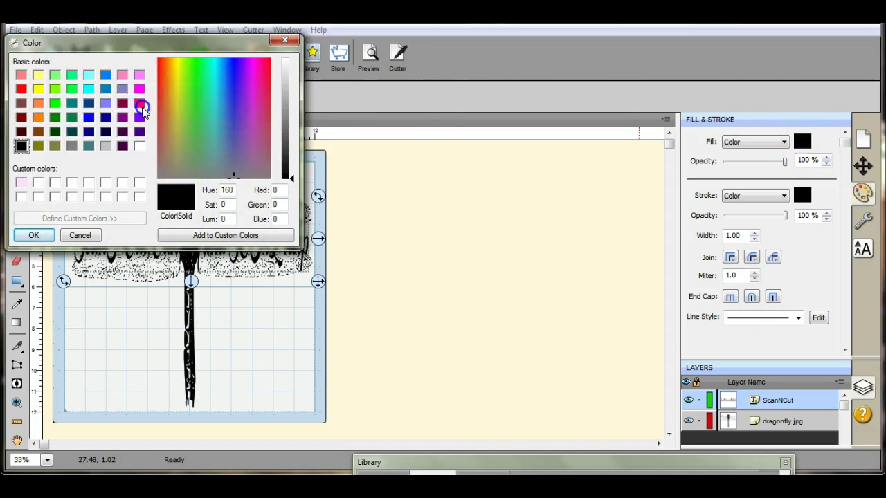
left_click(139, 103)
left_click(34, 235)
left_click(803, 196)
left_click(140, 103)
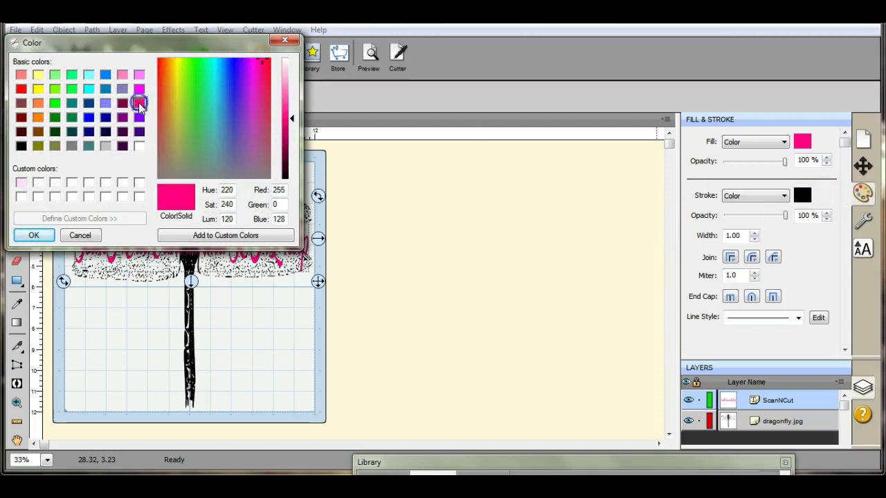
left_click(34, 235)
left_click(252, 292)
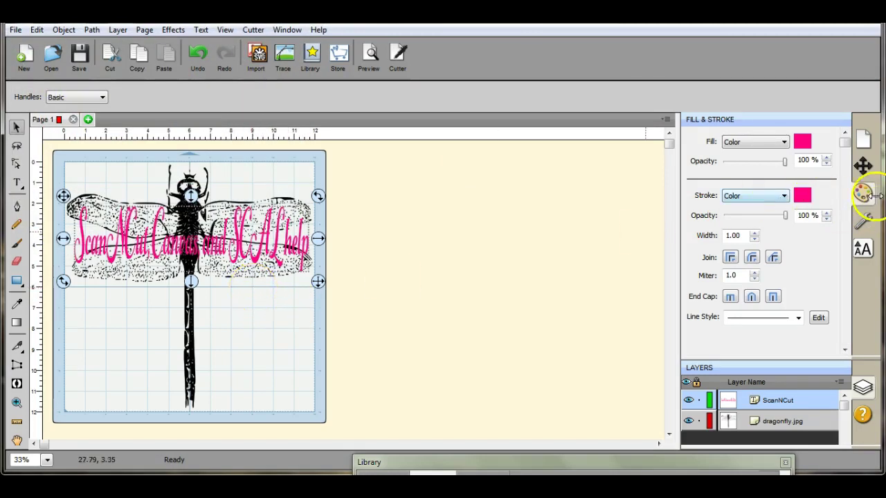
- Make the pink text bold, widen it slightly to the left, and select everything
left_click(862, 248)
left_click(720, 187)
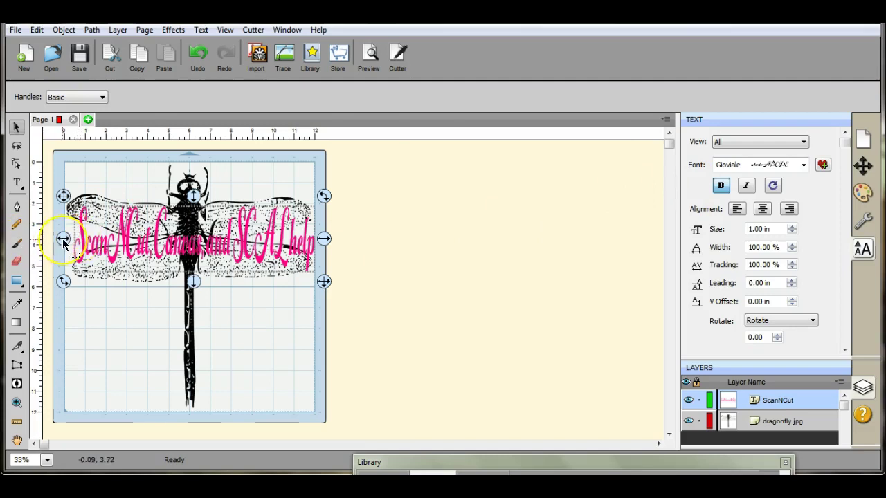
left_click_drag(63, 242, 58, 242)
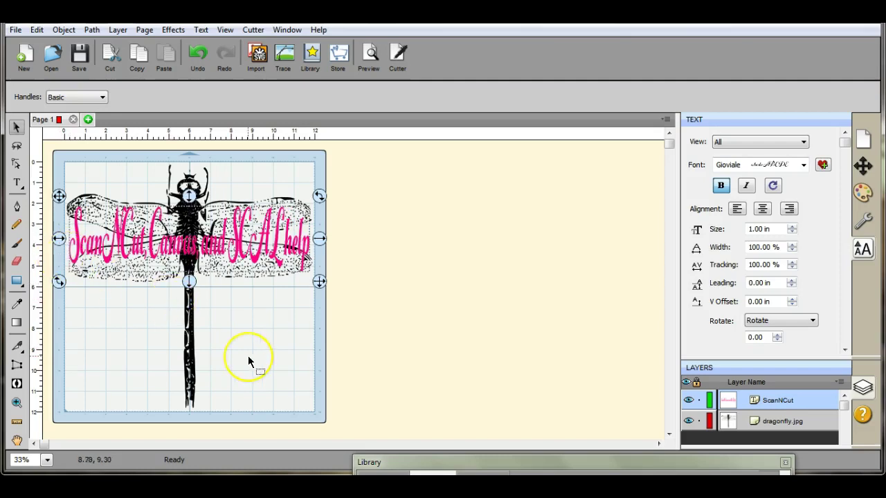
left_click(305, 391)
key("ctrl+a")
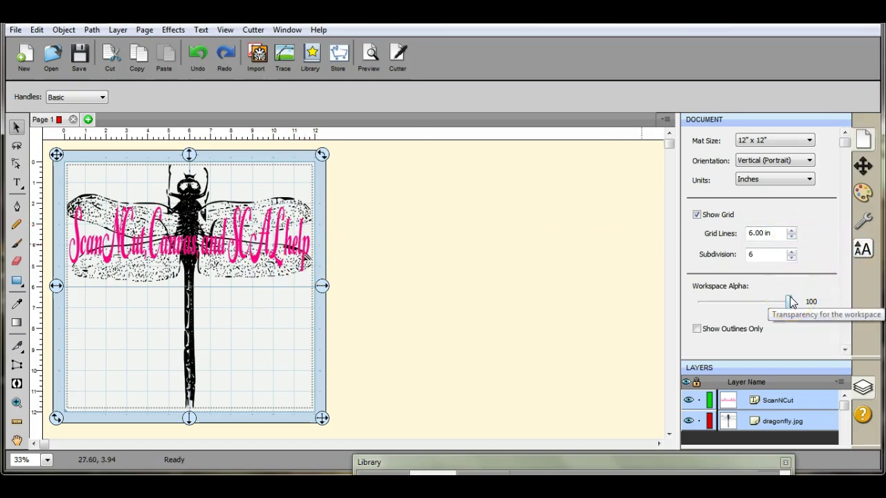
left_click_drag(791, 302, 719, 306)
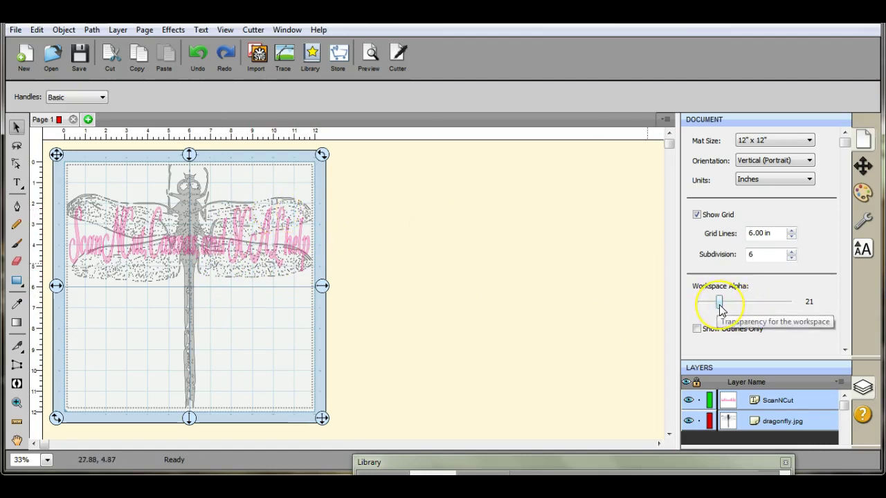
left_click_drag(720, 308, 803, 308)
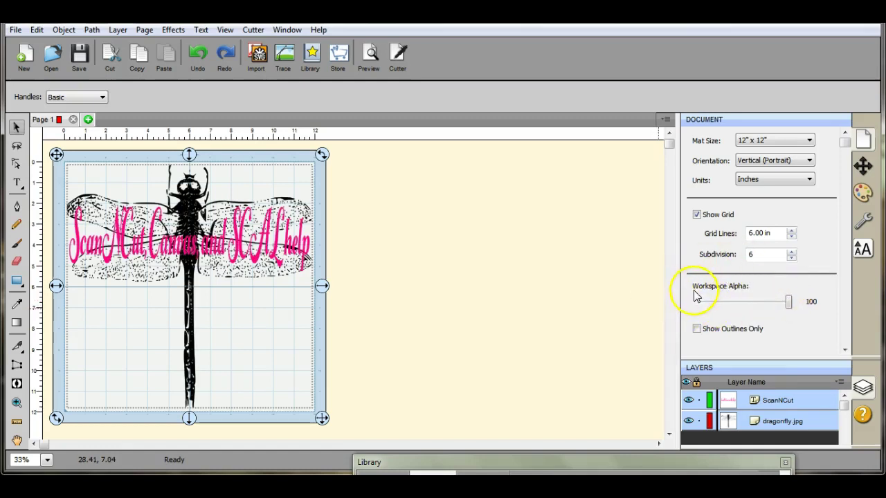
left_click(789, 305)
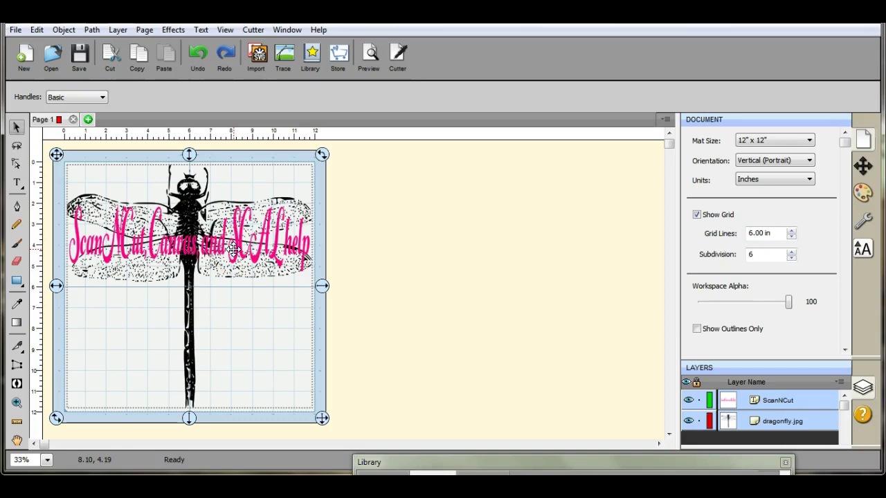
- Select the pink text, add Page 2, and return to Page 1
left_click(339, 237)
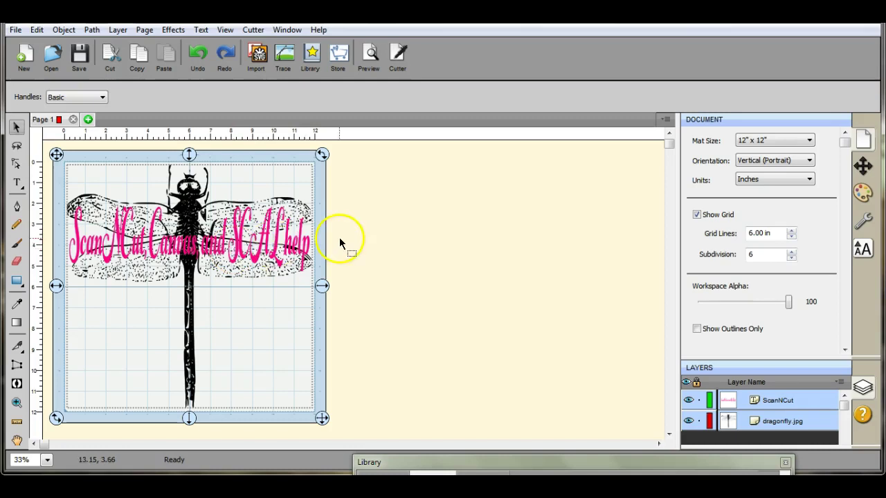
left_click(293, 240)
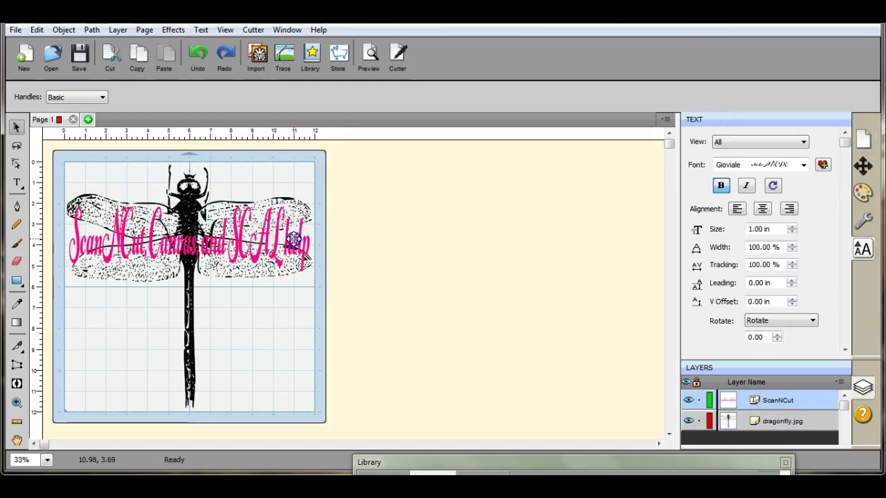
left_click(88, 120)
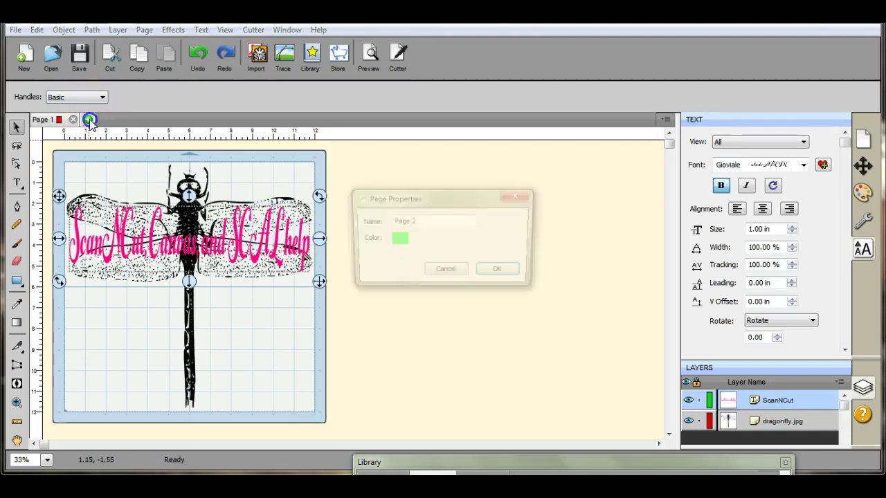
left_click(506, 273)
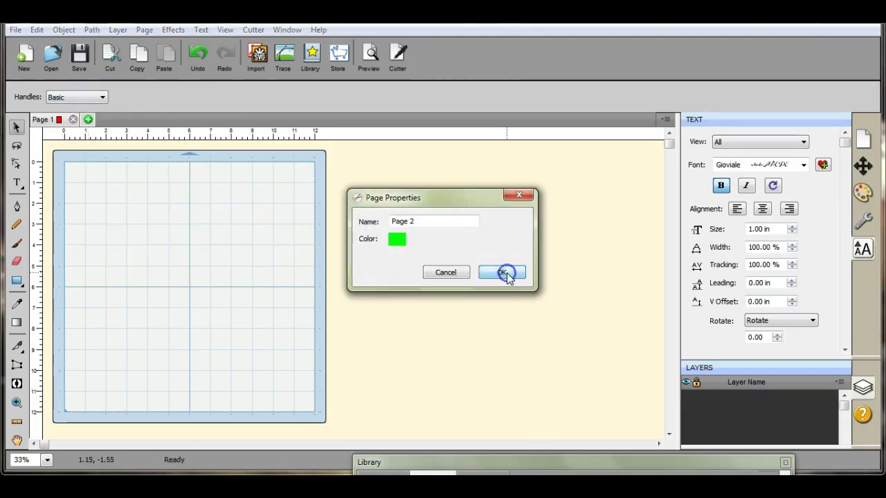
left_click(43, 120)
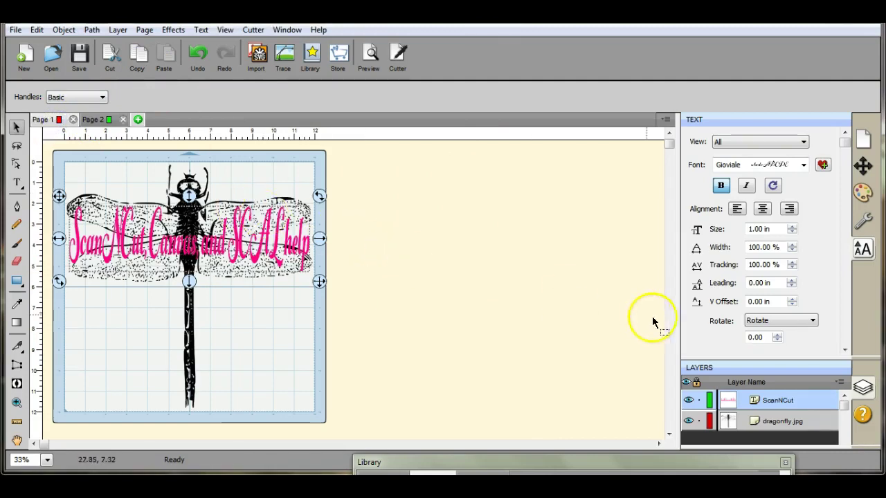
- Send the ScanNCut text layer to Page 2
left_click(840, 382)
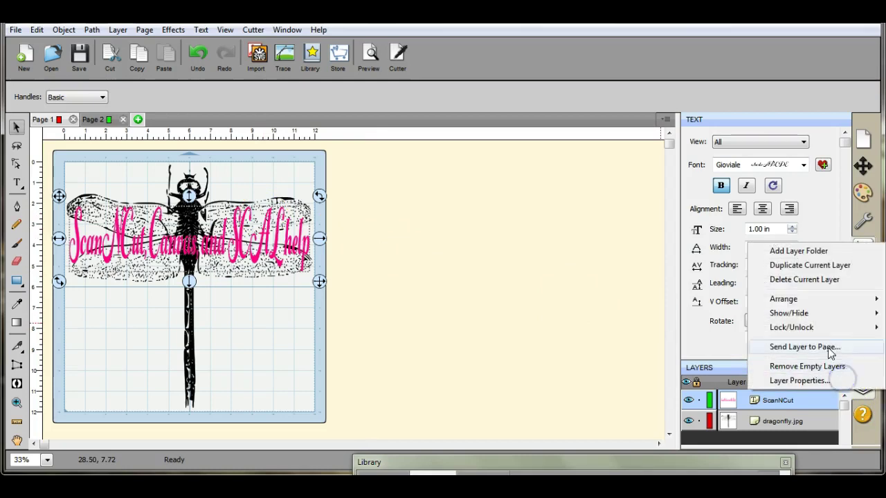
left_click(827, 348)
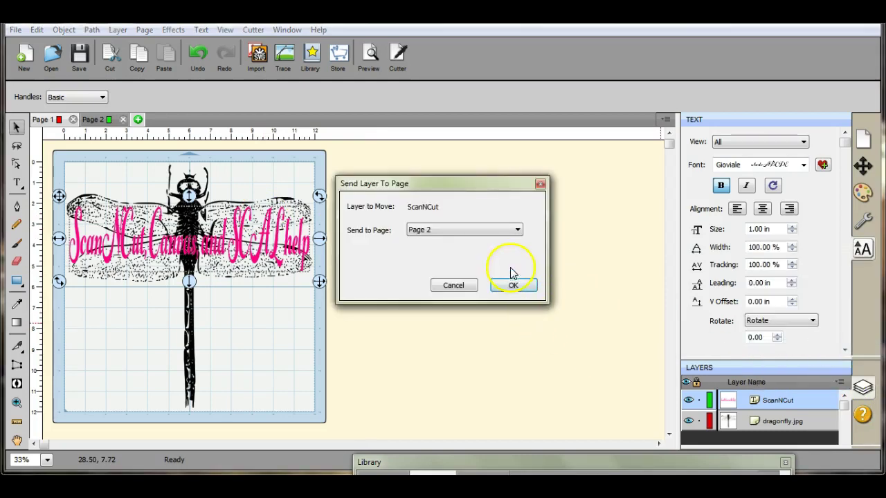
left_click(512, 285)
left_click(315, 231)
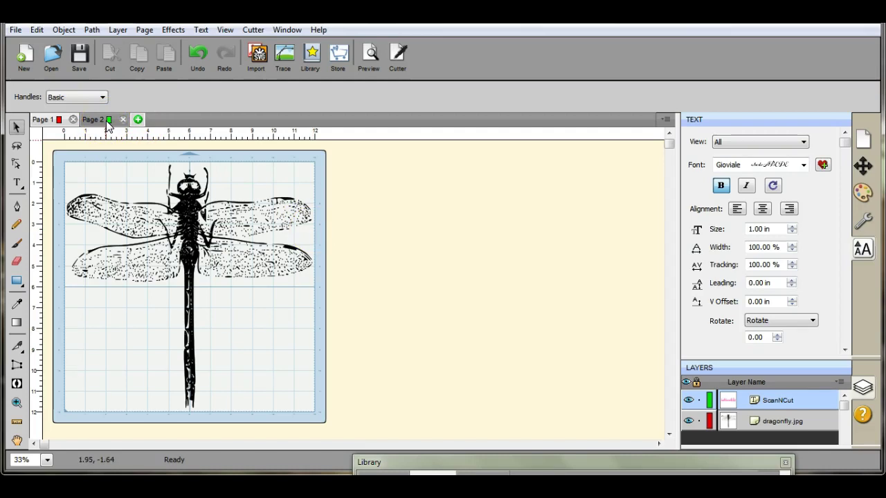
- Switch to Page 2 to view the pink Gioviale text alone on its mat
left_click(15, 30)
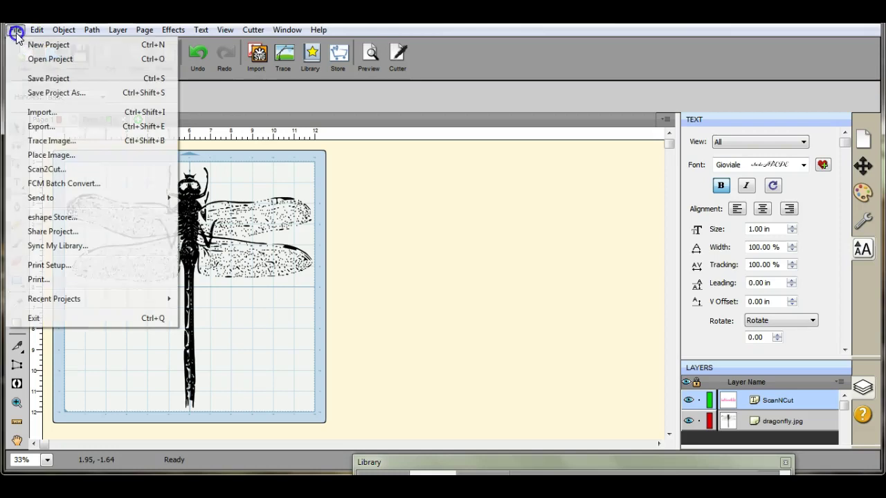
left_click(222, 99)
left_click(102, 119)
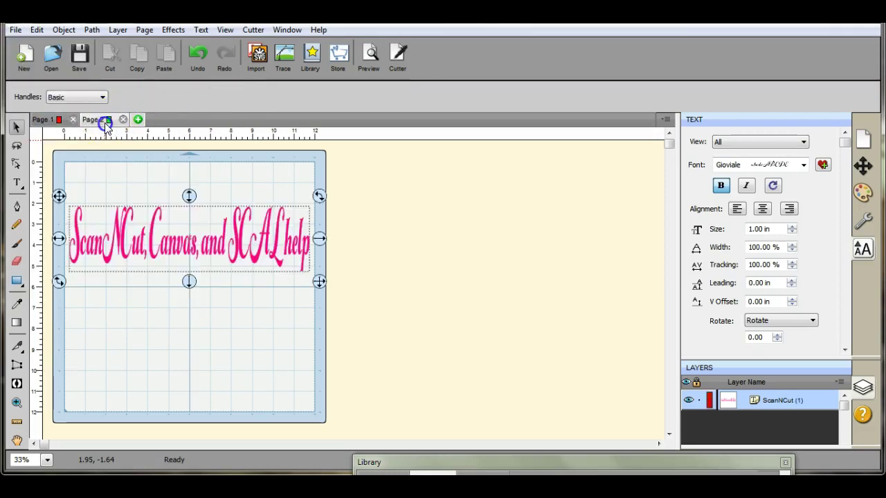
left_click(16, 30)
left_click(237, 109)
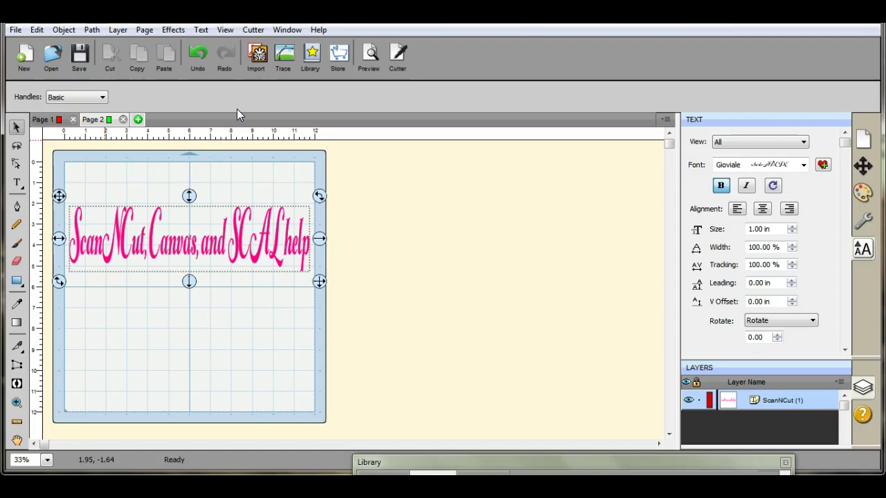
left_click(234, 166)
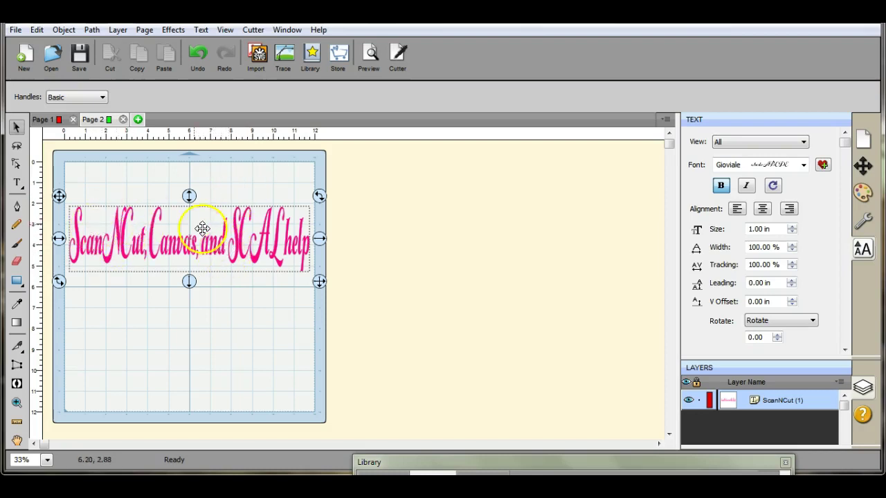
- Shift the dragonfly image up and to the left on Page 1
left_click(60, 122)
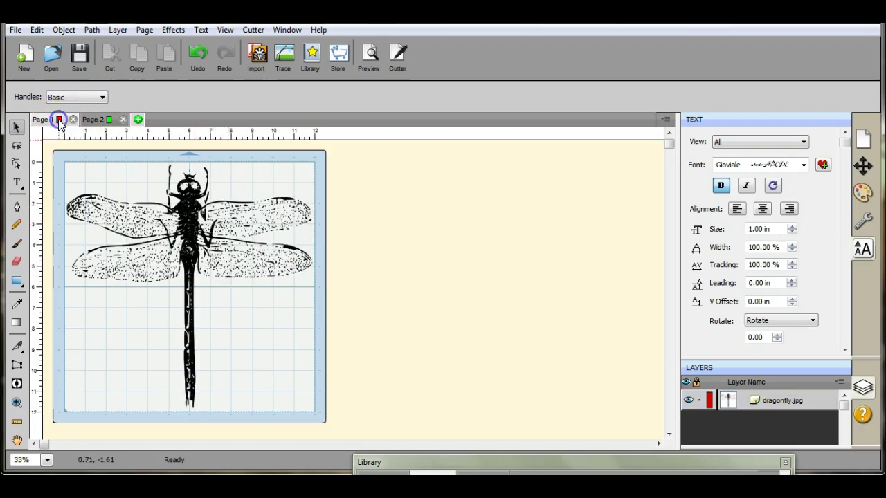
left_click(183, 197)
left_click_drag(180, 198, 155, 189)
- Move the pink text up and further left on Page 2, then return to Page 1
left_click(97, 119)
left_click(181, 225)
left_click_drag(181, 225, 162, 223)
left_click(254, 199)
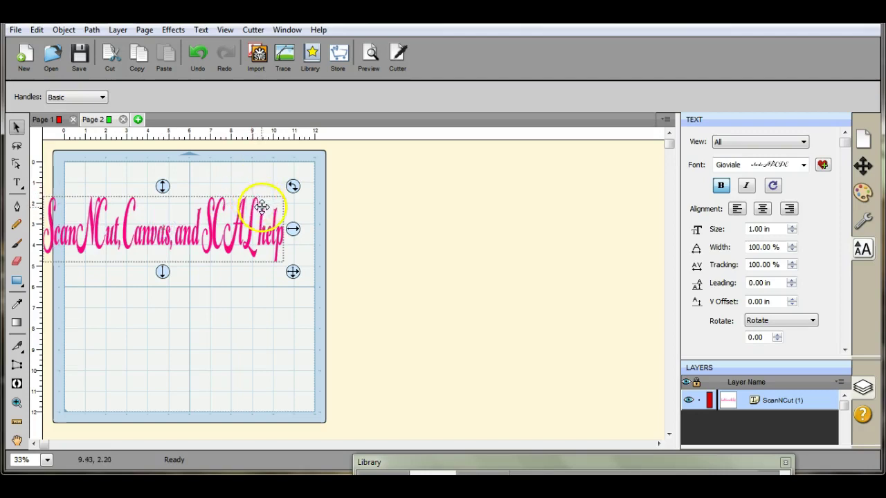
left_click_drag(256, 247, 191, 240)
left_click(58, 121)
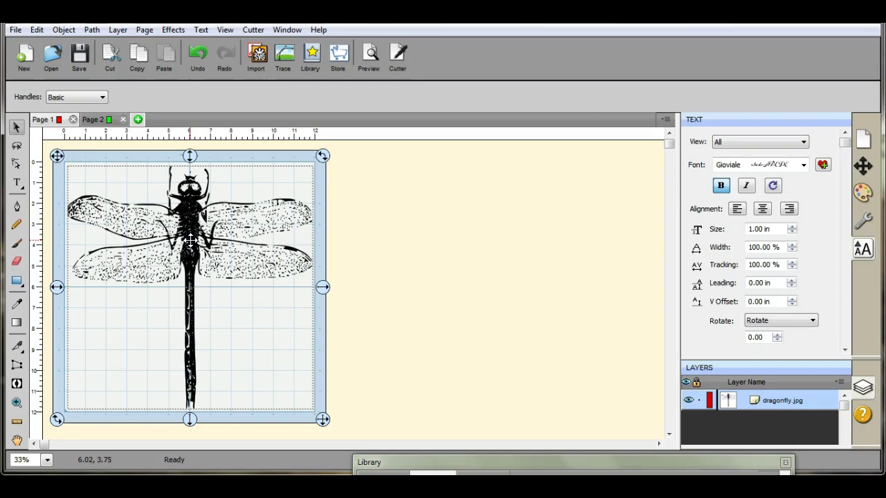
left_click(124, 303)
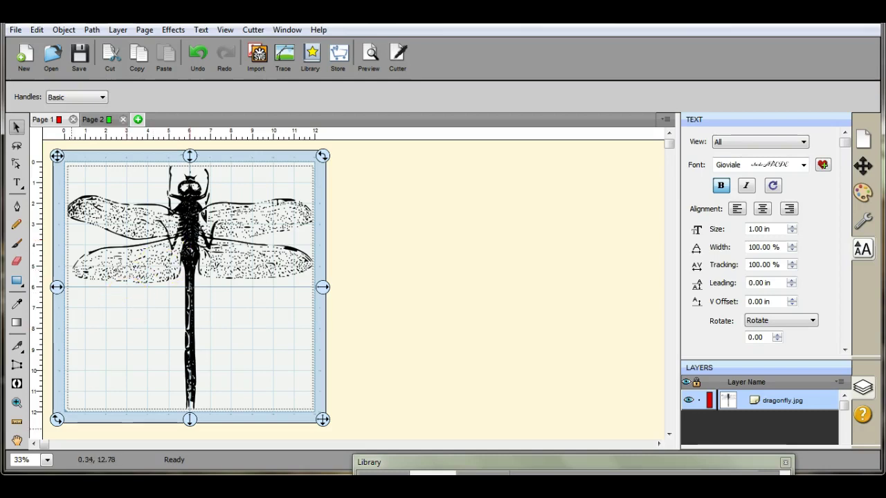